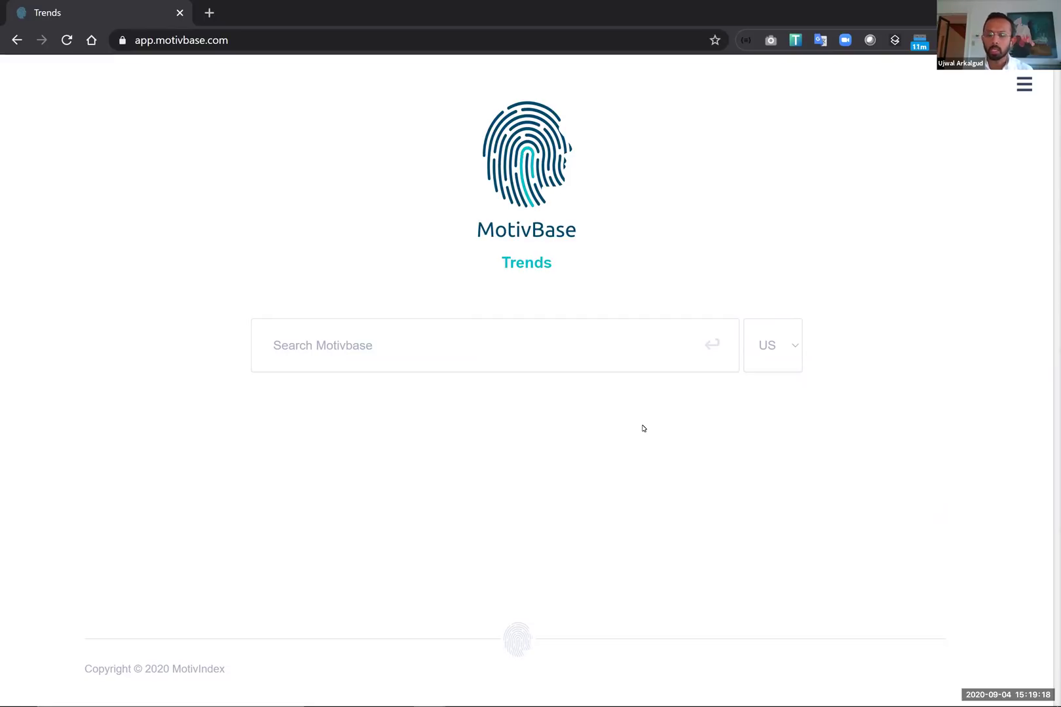
- Enter the query 'natural produc' in the Search Motivbase box
click(429, 364)
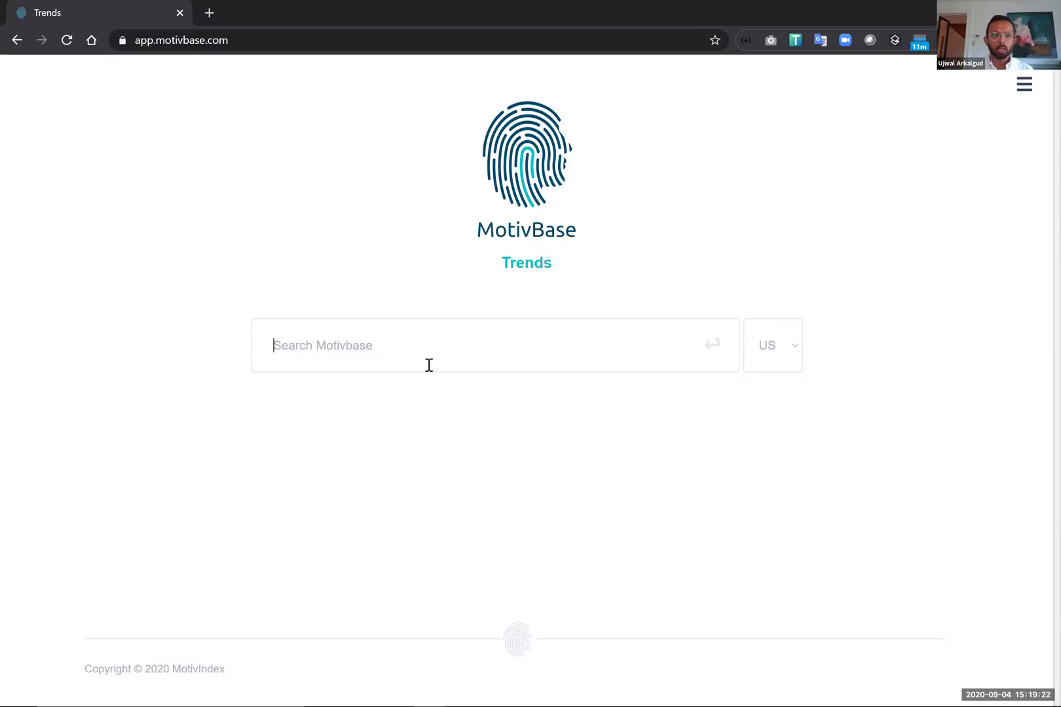
text(natura)
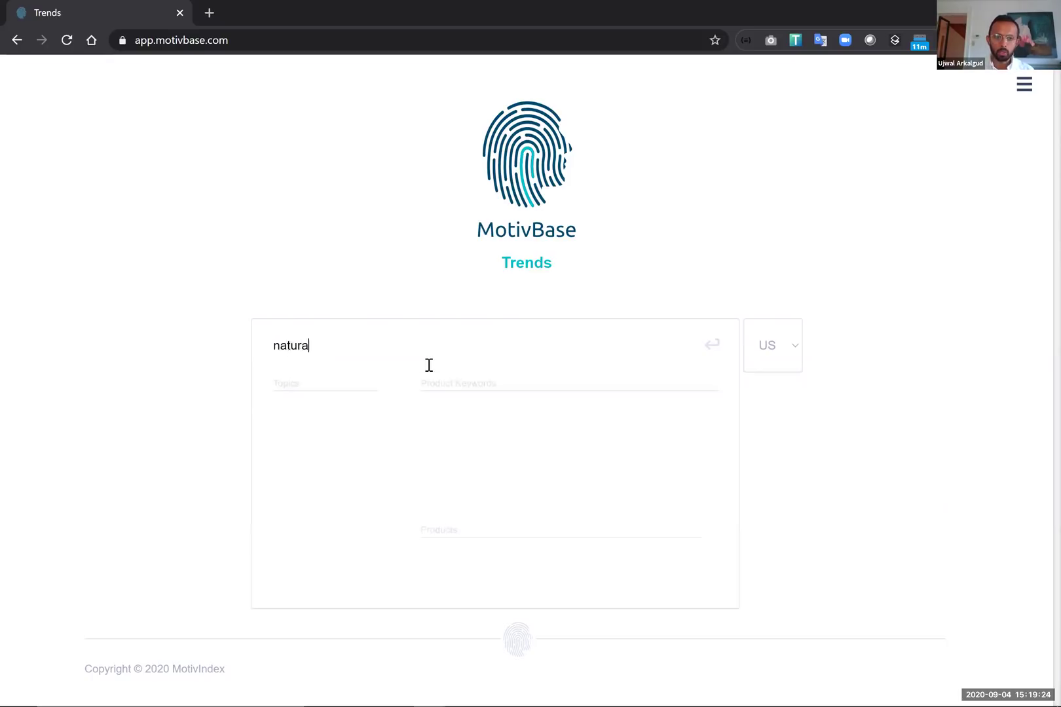
text(l produc)
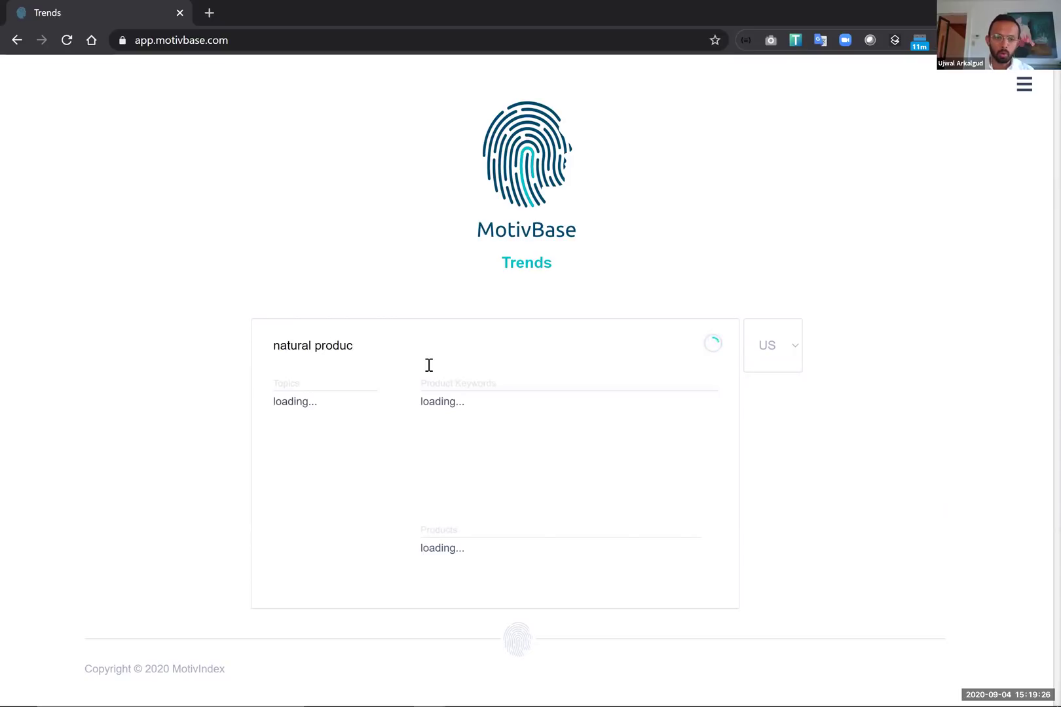
- Open the natural products workspace and pan its cultural map across to the later terms
click(354, 403)
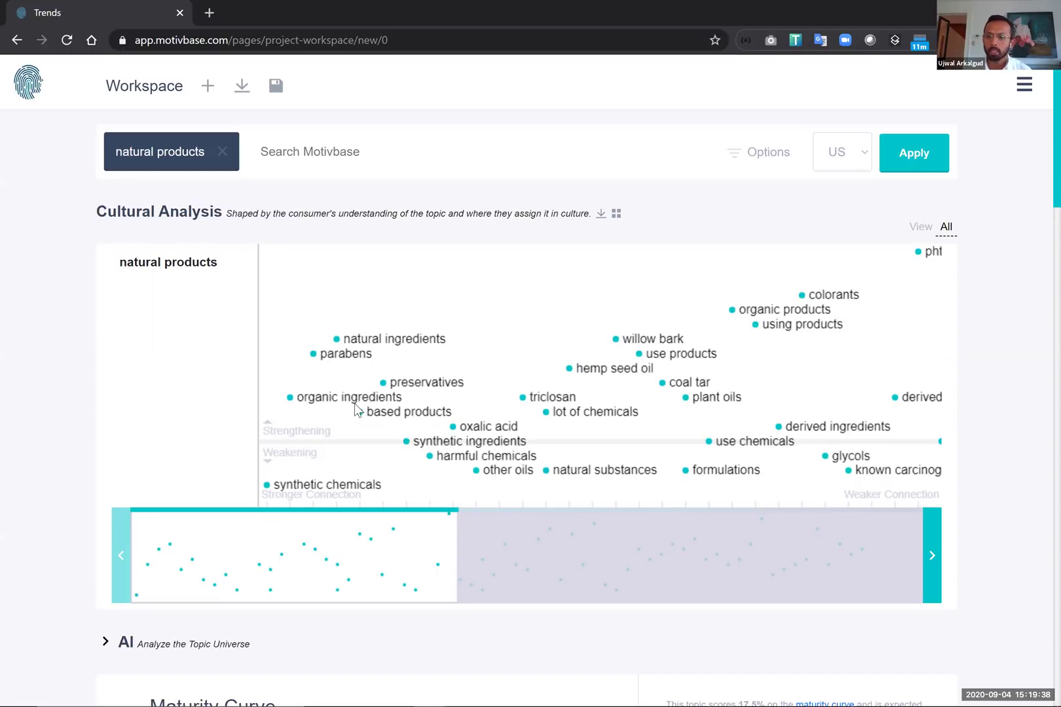
drag(366, 547, 547, 562)
scroll(367, 561, up, 5)
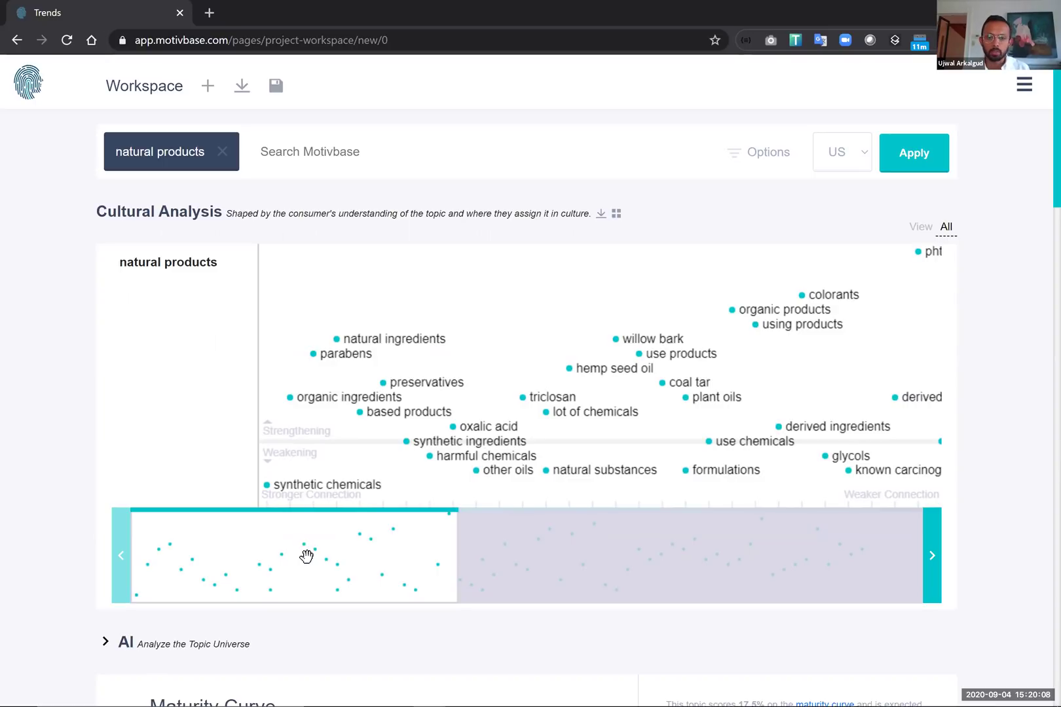
scroll(484, 562, down, 8)
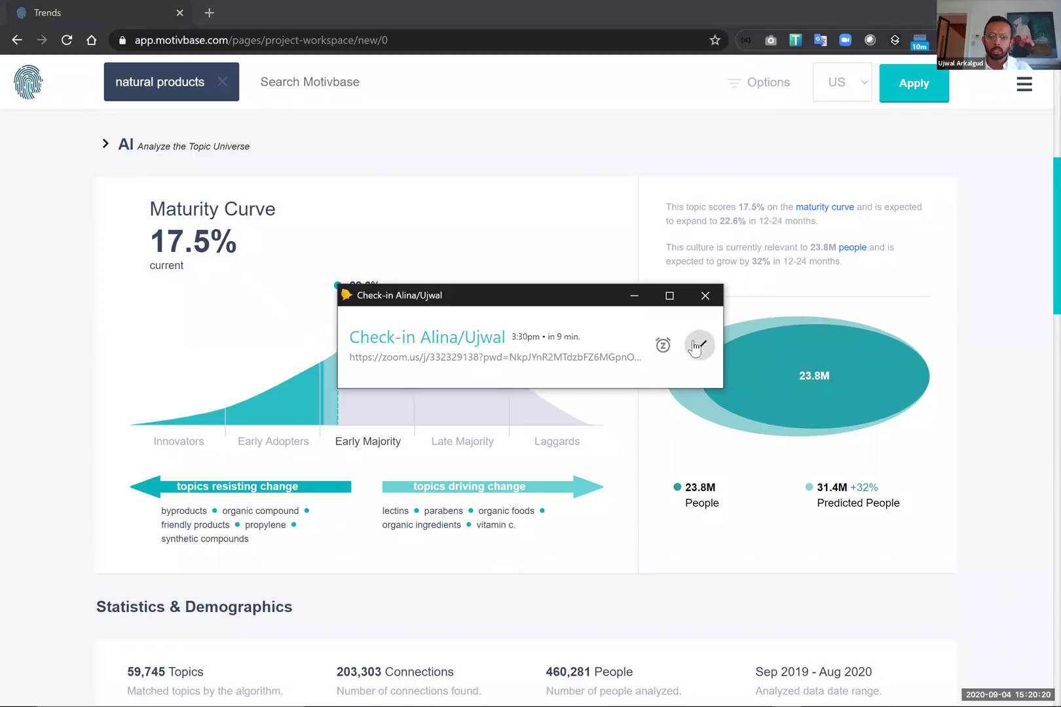
click(699, 343)
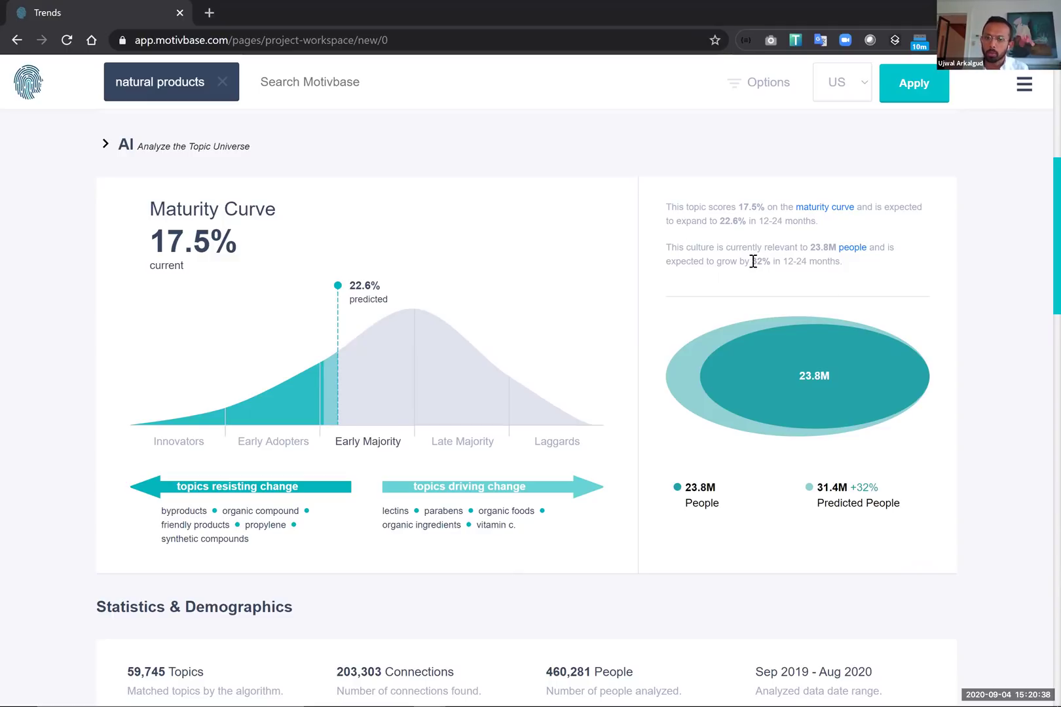
drag(753, 261, 836, 287)
click(836, 287)
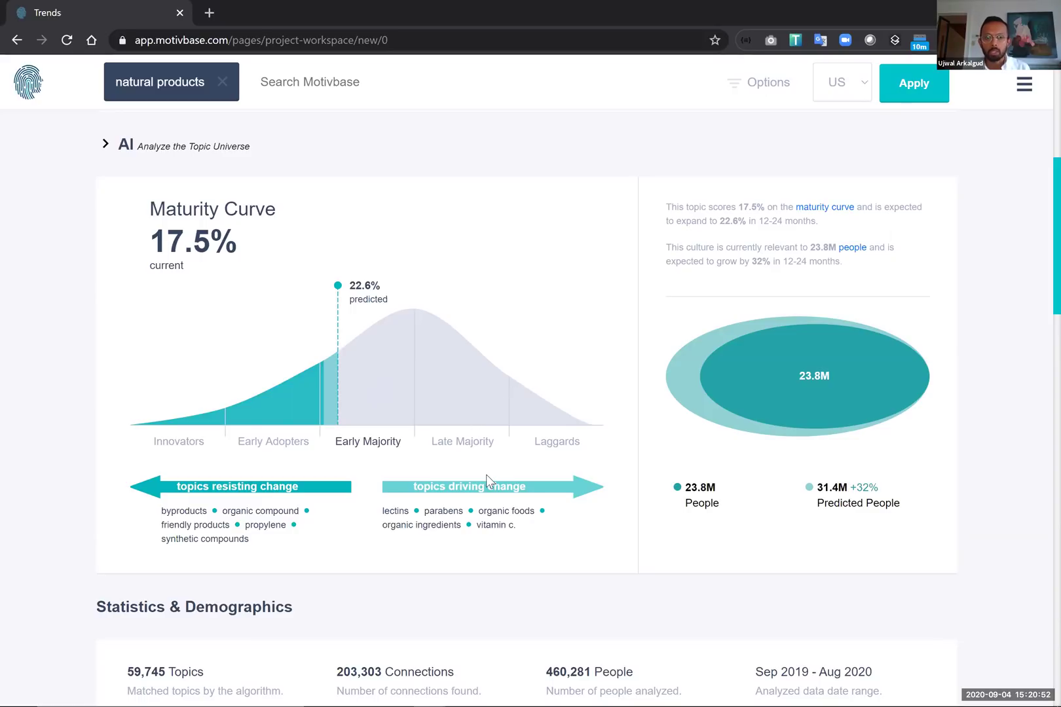
scroll(485, 482, up, 8)
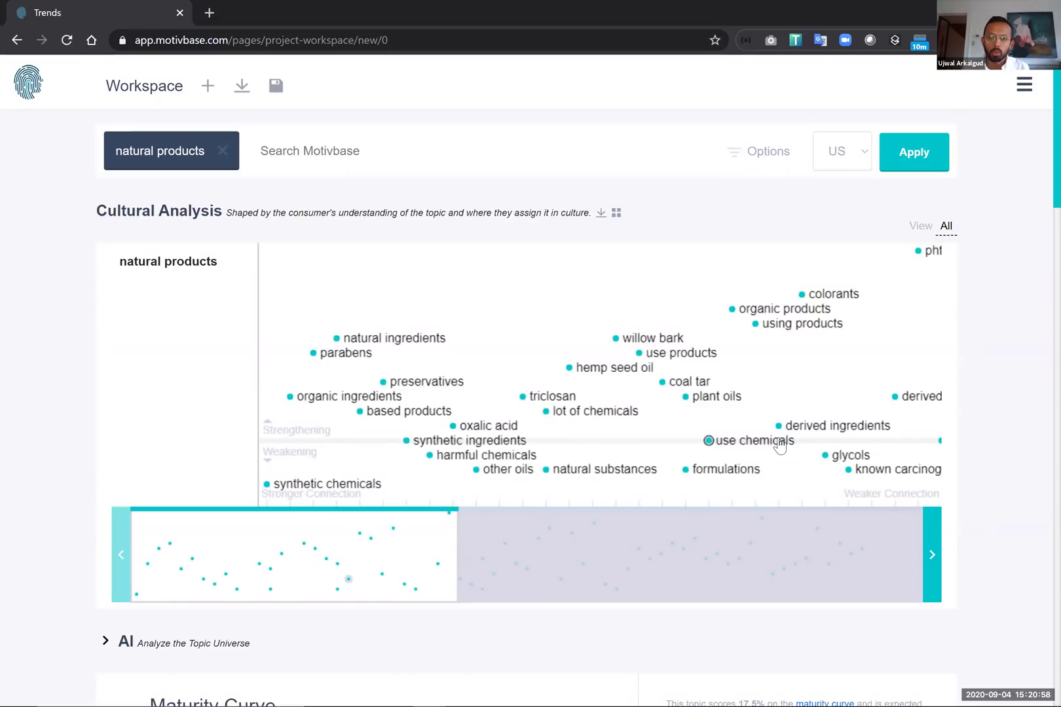
- Scroll down to the natural products Maturity Curve and Statistics & Demographics sections
scroll(355, 428, down, 9)
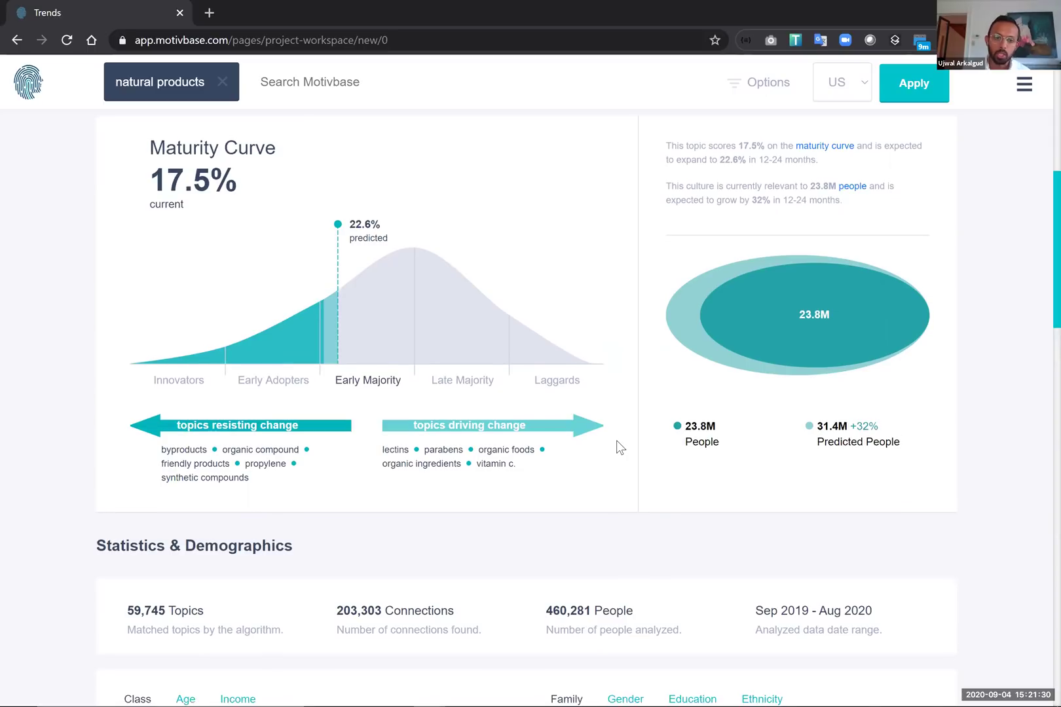
- Switch the second demographics chart from family status to the Education breakdown
scroll(617, 440, down, 6)
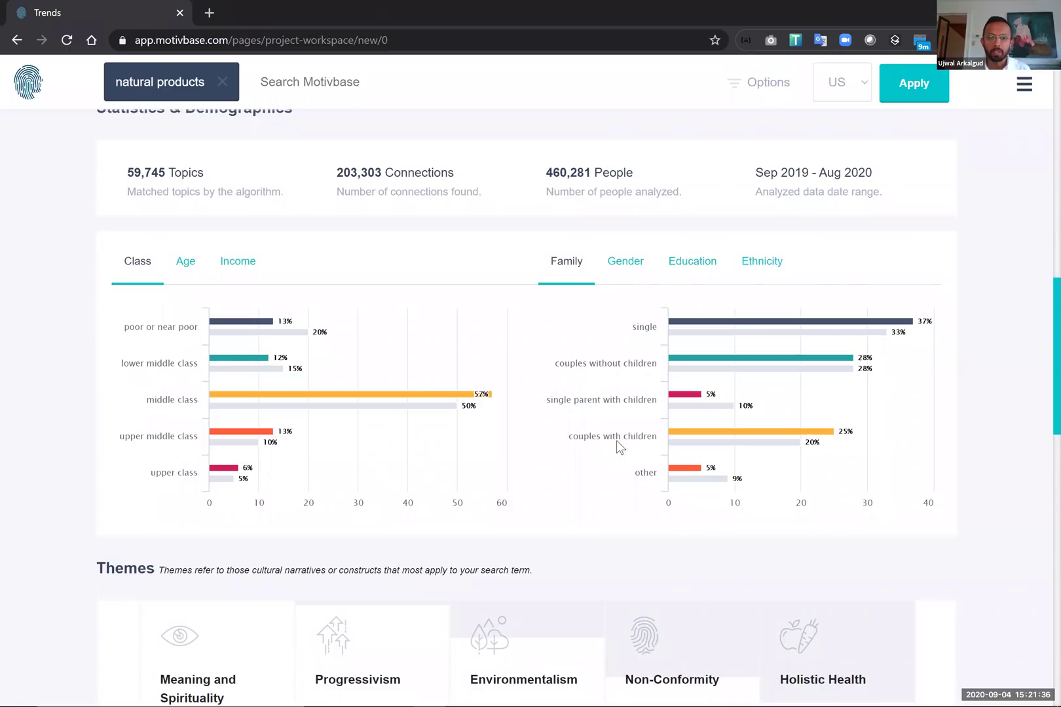
scroll(616, 440, down, 1)
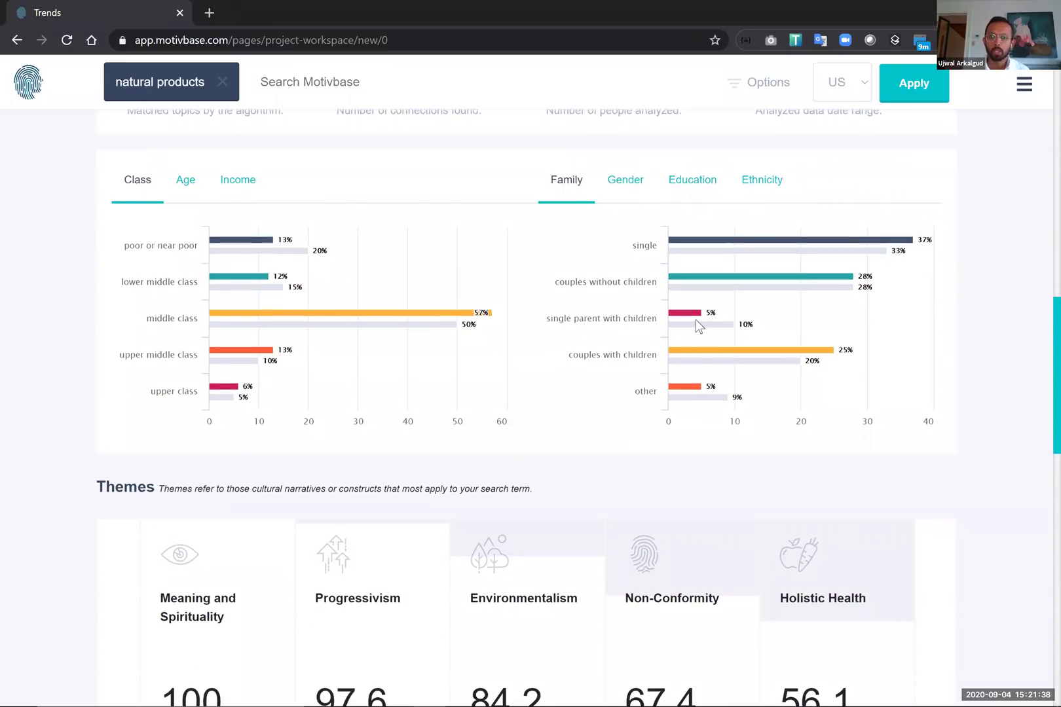
click(695, 186)
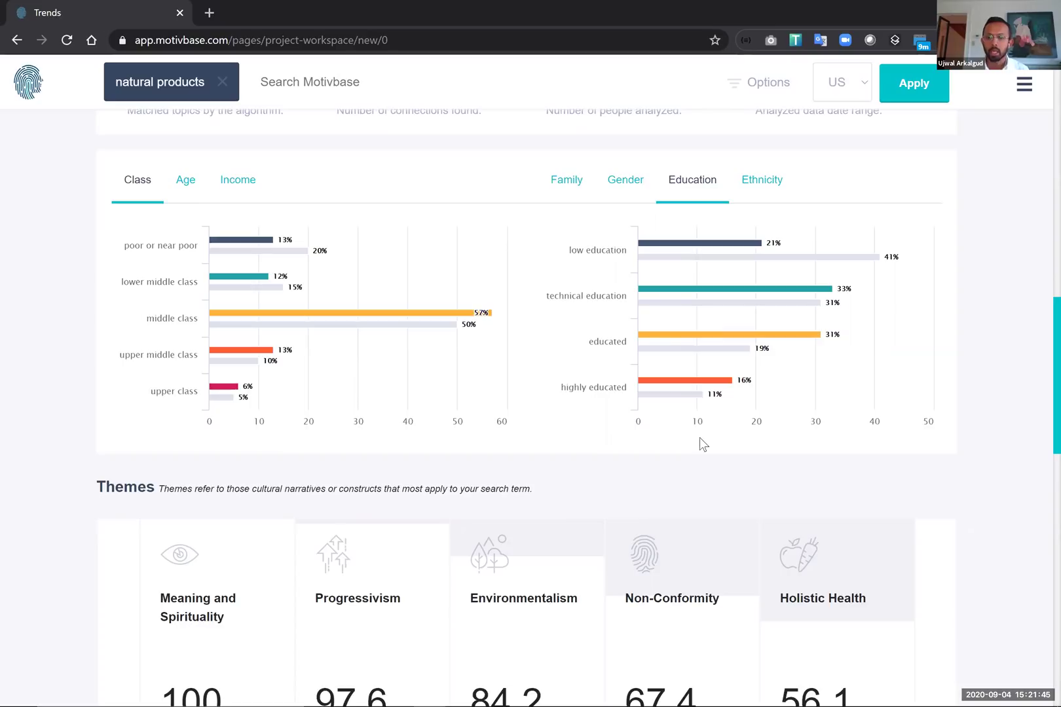
scroll(701, 445, down, 3)
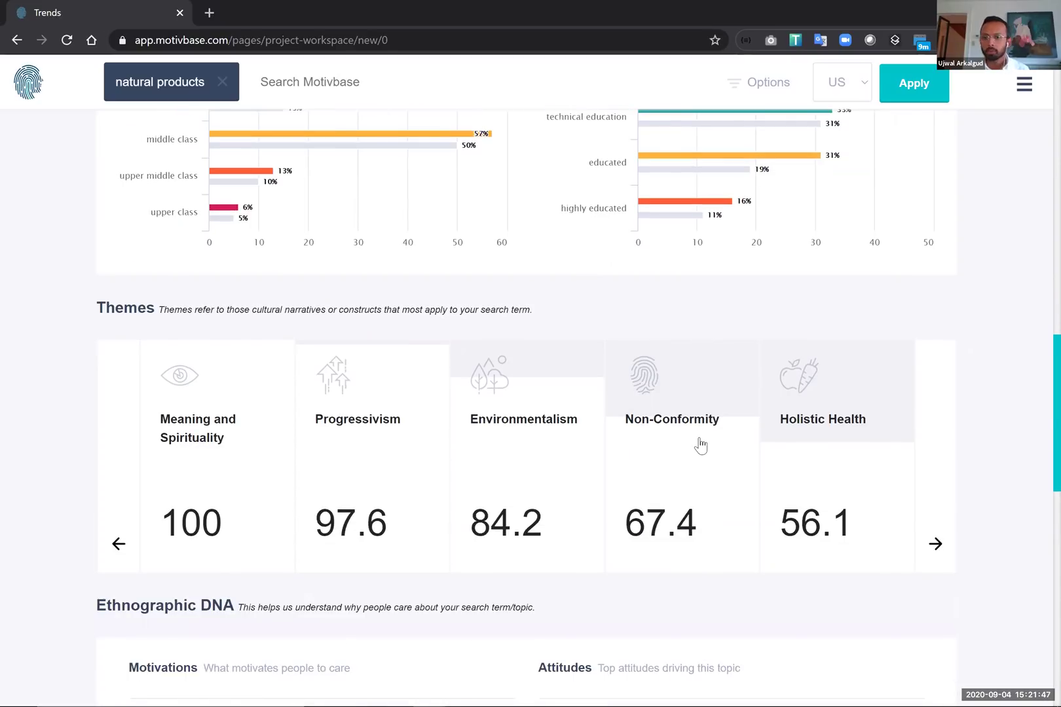
- Expand the responsible-living and healthy self-image motivations, two fears, and the unaltered-products-healthier attitude
scroll(701, 446, down, 7)
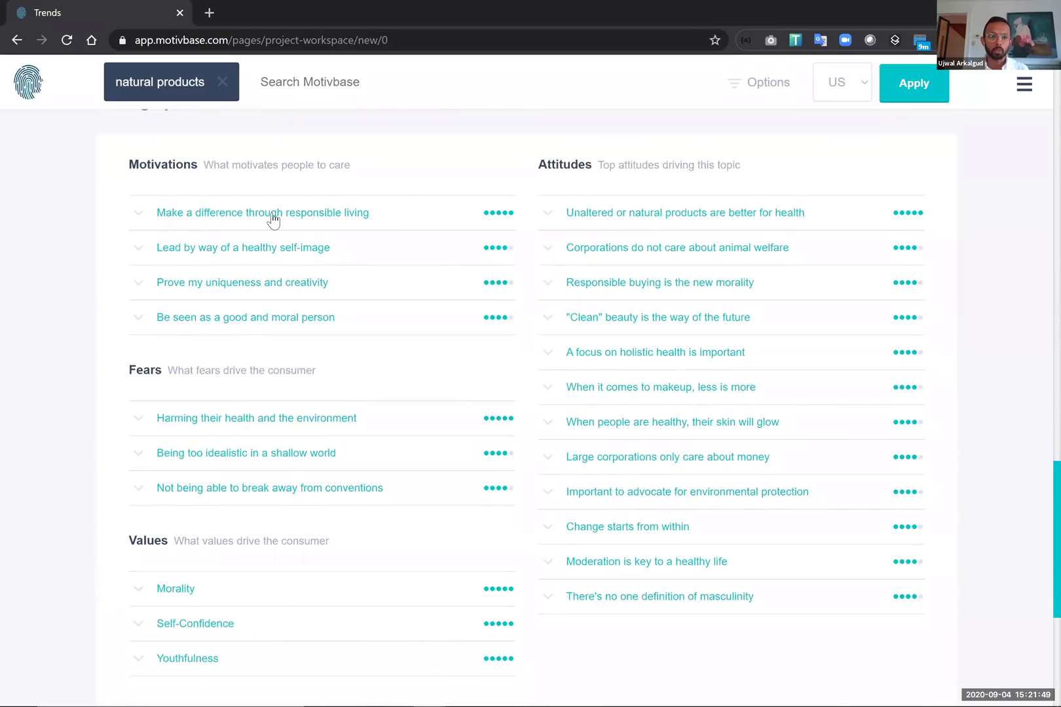
click(291, 219)
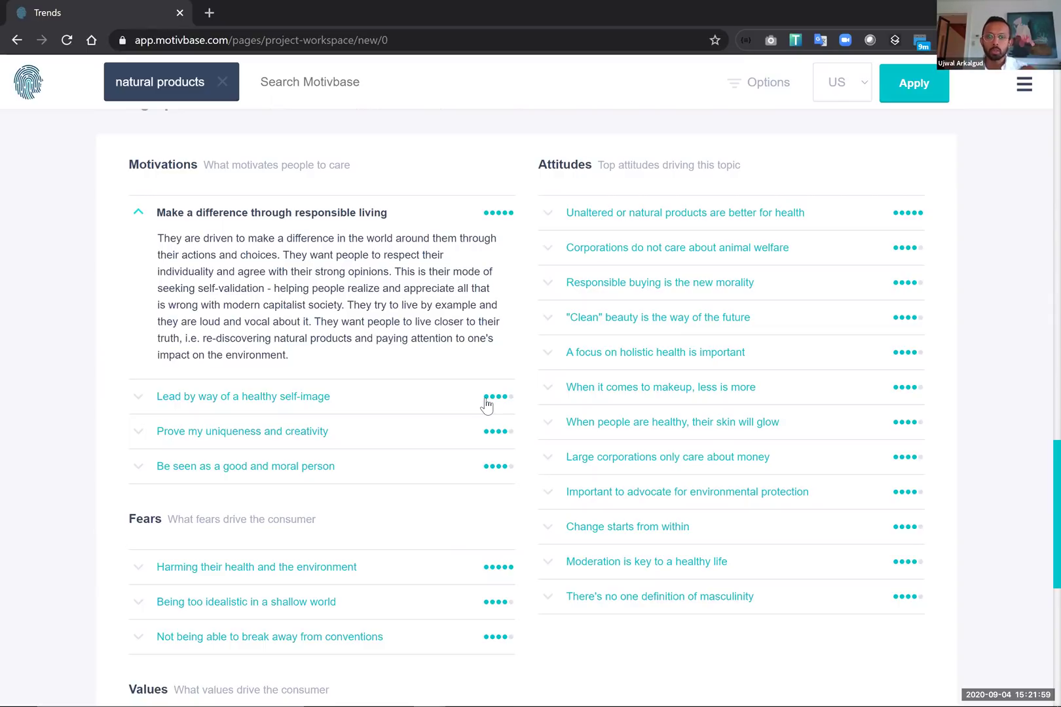
scroll(340, 459, down, 1)
click(290, 555)
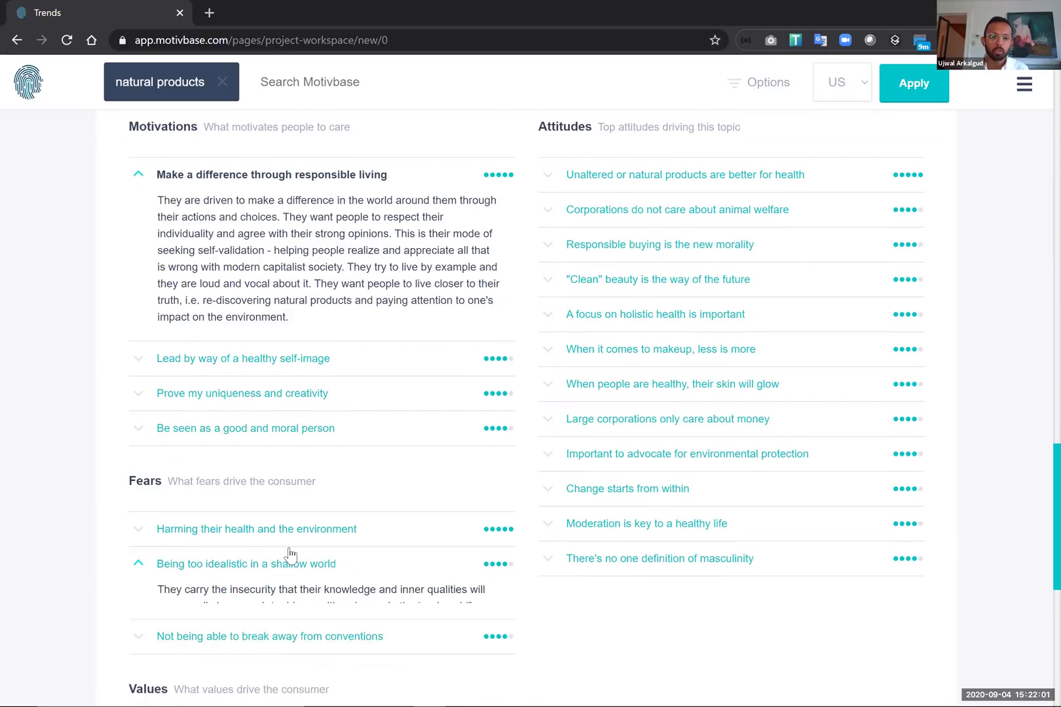
click(346, 530)
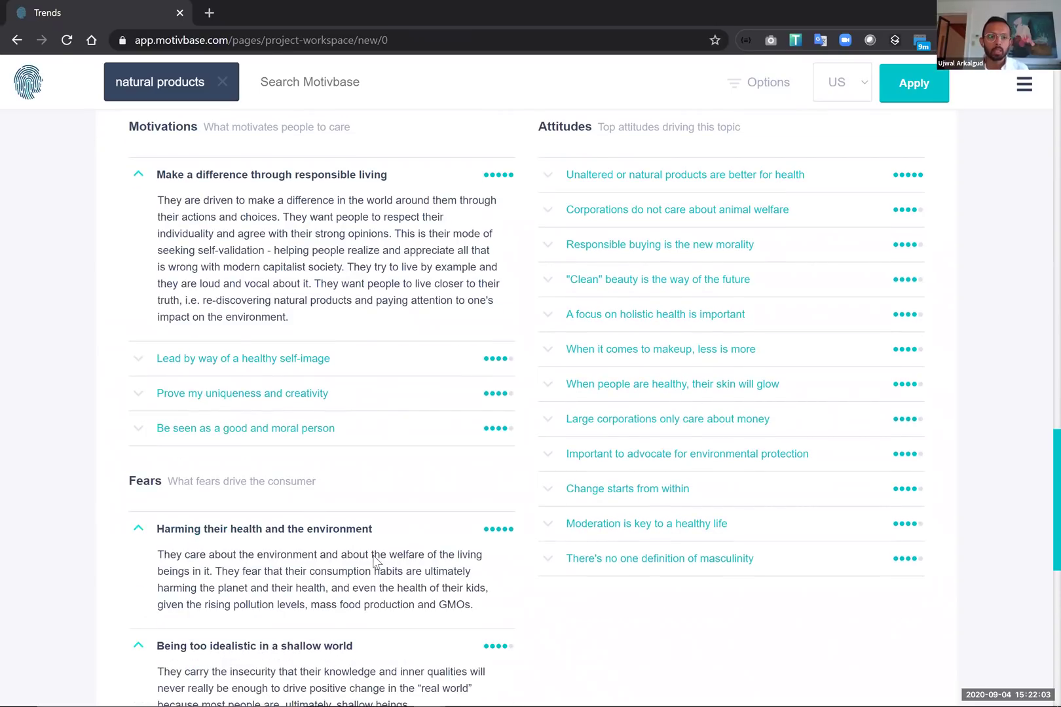
scroll(376, 560, up, 1)
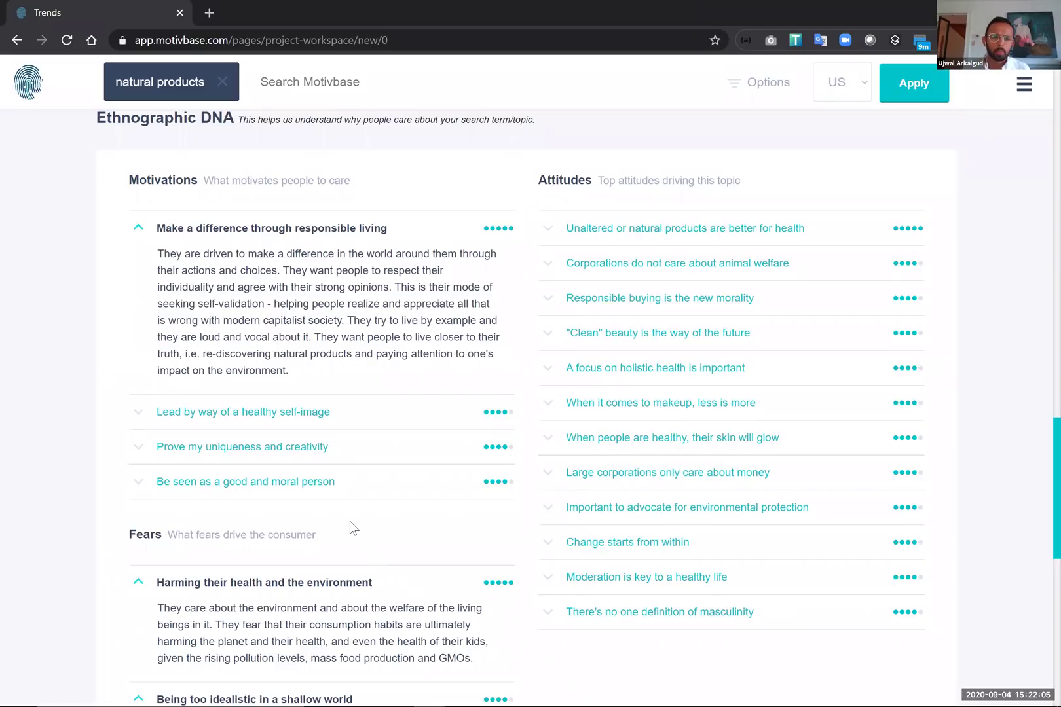
click(278, 420)
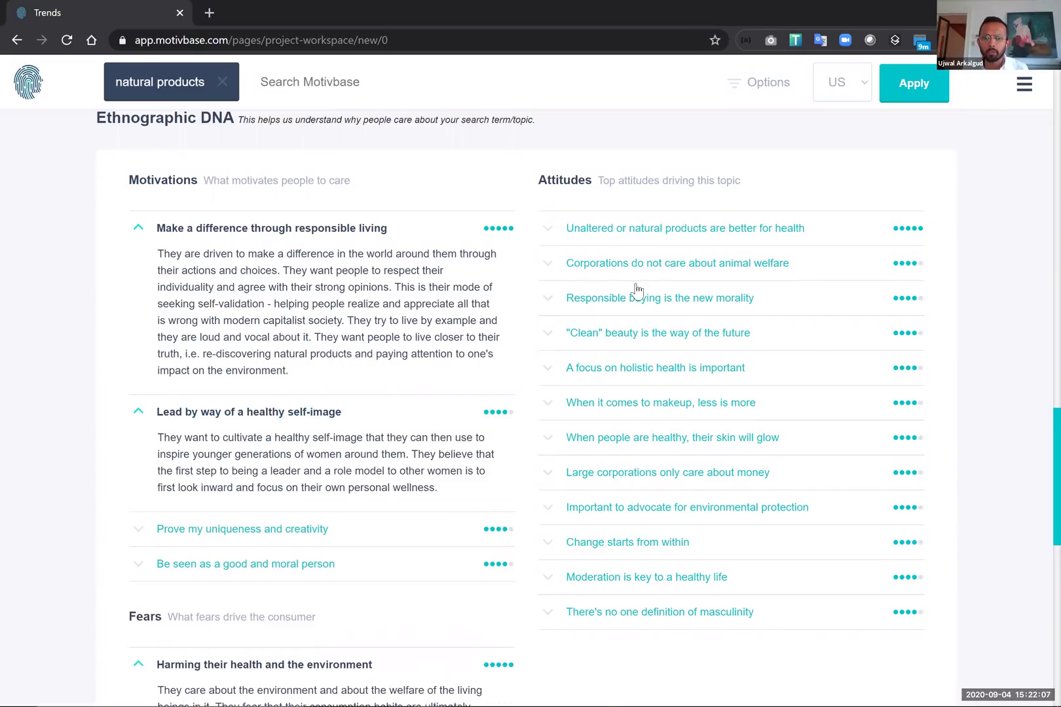
click(677, 237)
- Expand the 'Corporations do not care about animal welfare' attitude, then review Fears and Values
scroll(731, 415, down, 1)
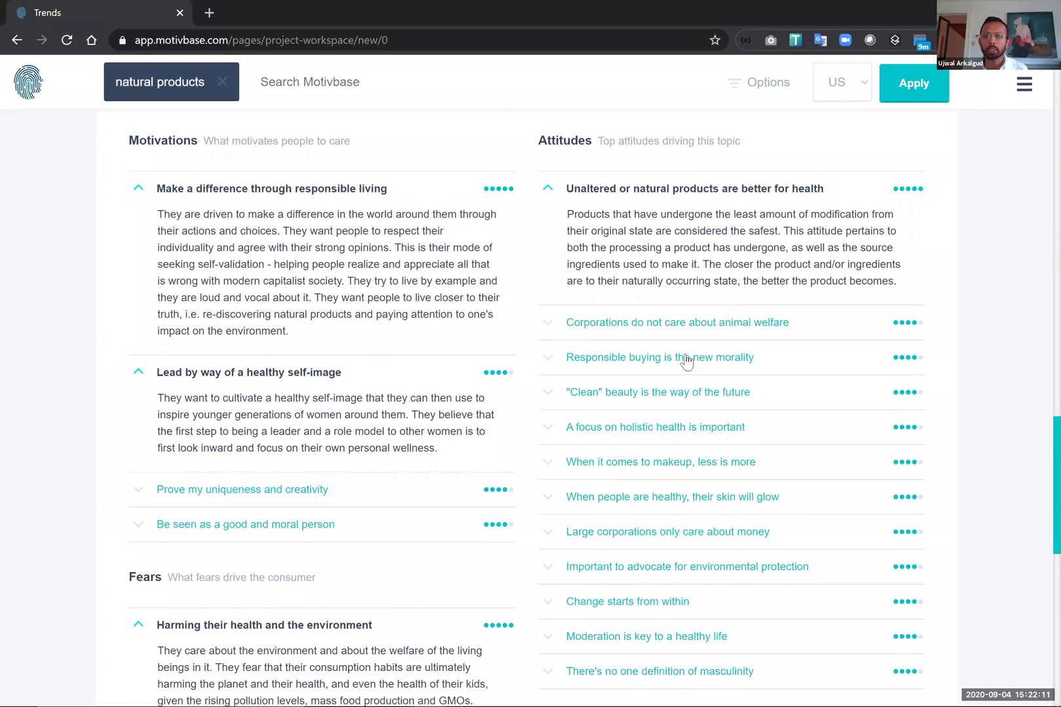
click(698, 331)
scroll(829, 500, down, 1)
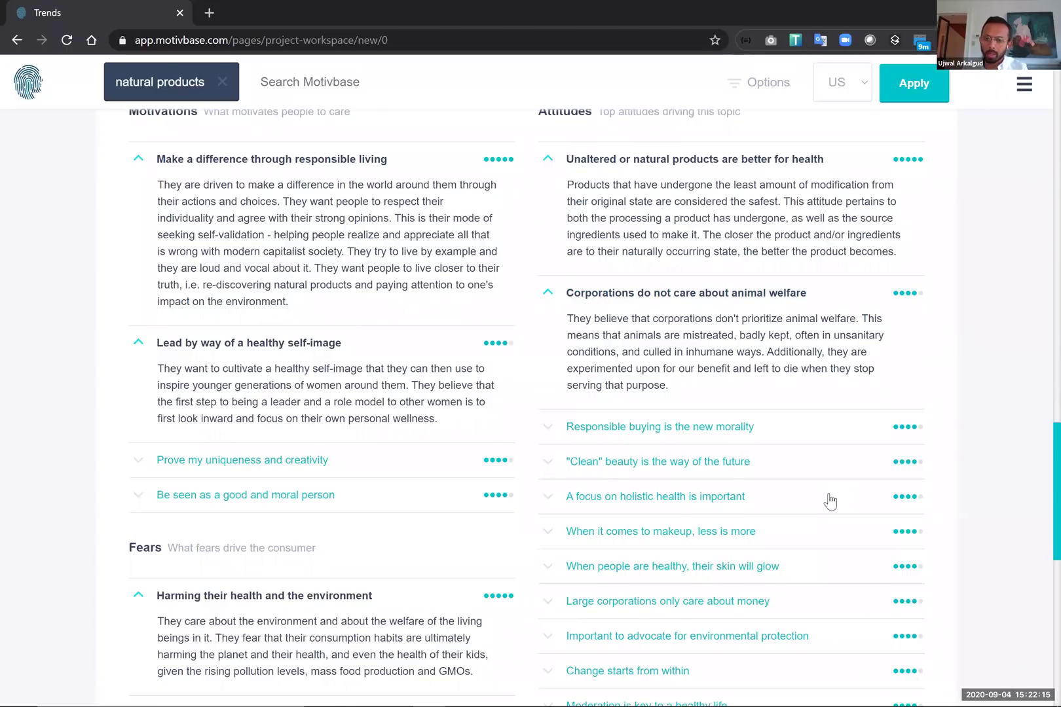
scroll(830, 501, down, 5)
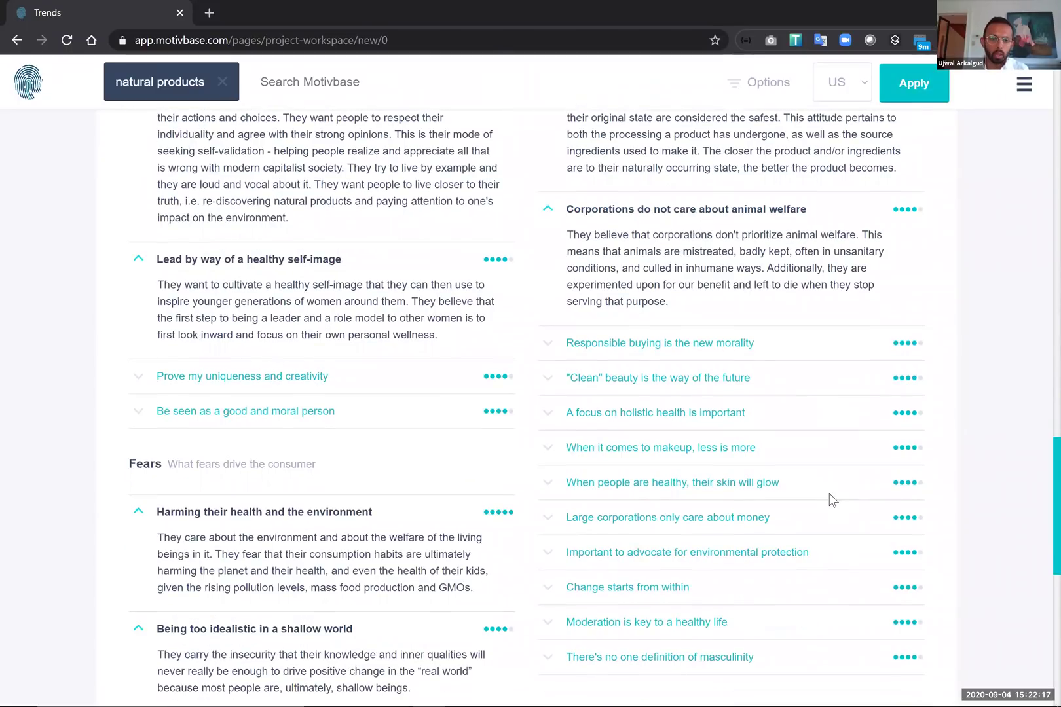
scroll(590, 495, down, 1)
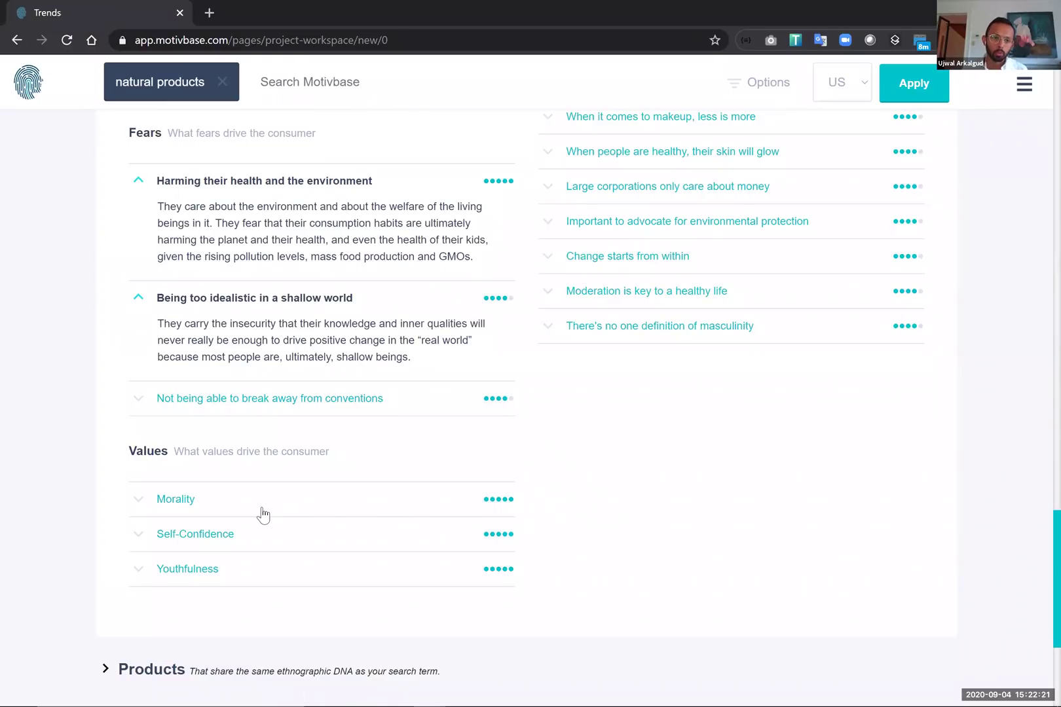
scroll(263, 516, up, 2)
scroll(262, 507, up, 4)
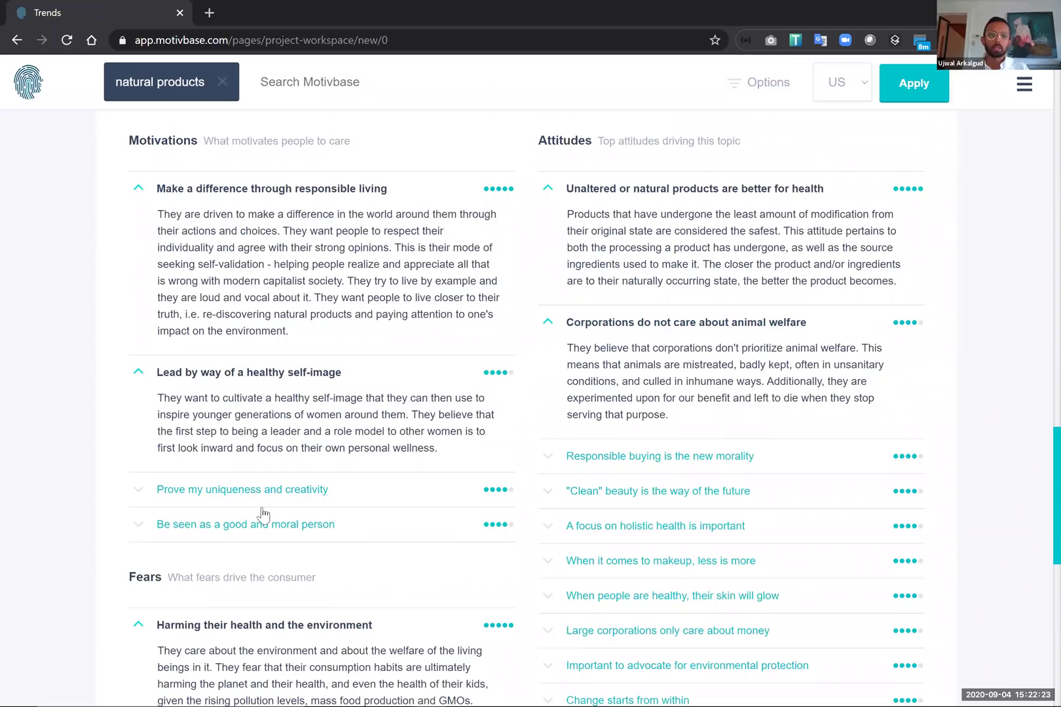
scroll(262, 507, up, 8)
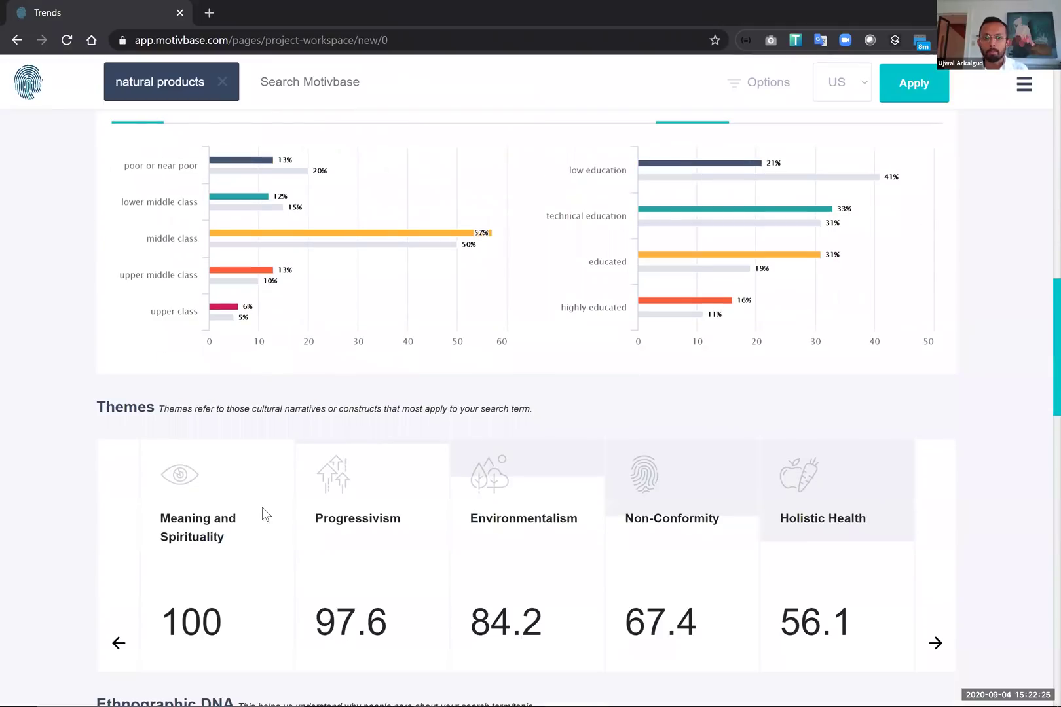
- Scroll back up to the Workspace header and the Cultural Analysis map
scroll(261, 506, up, 10)
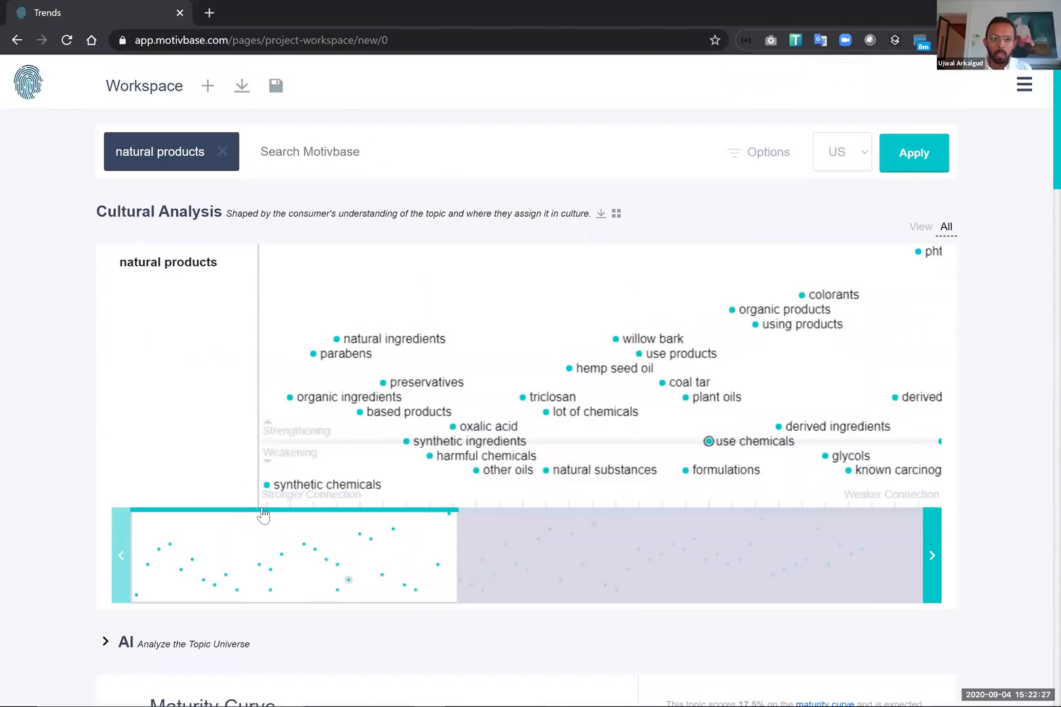